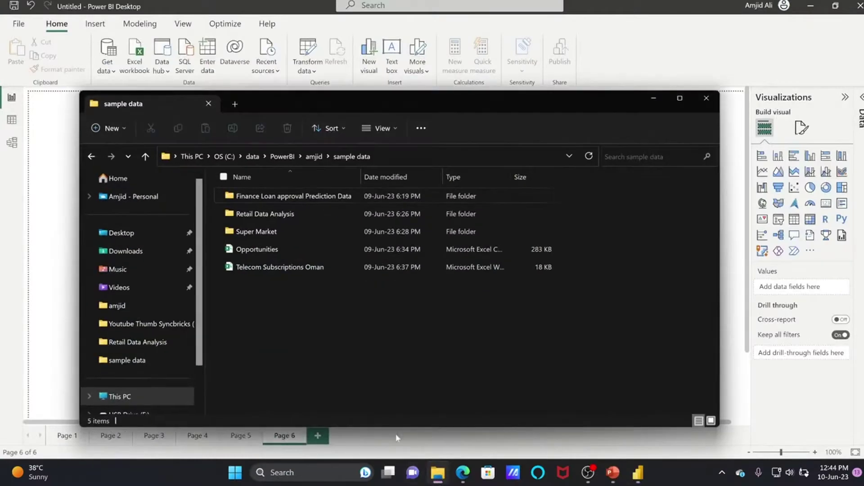
# Open the Opportunities file in Excel and AutoFit every column to its contents
pyautogui.doubleClick(254, 249)
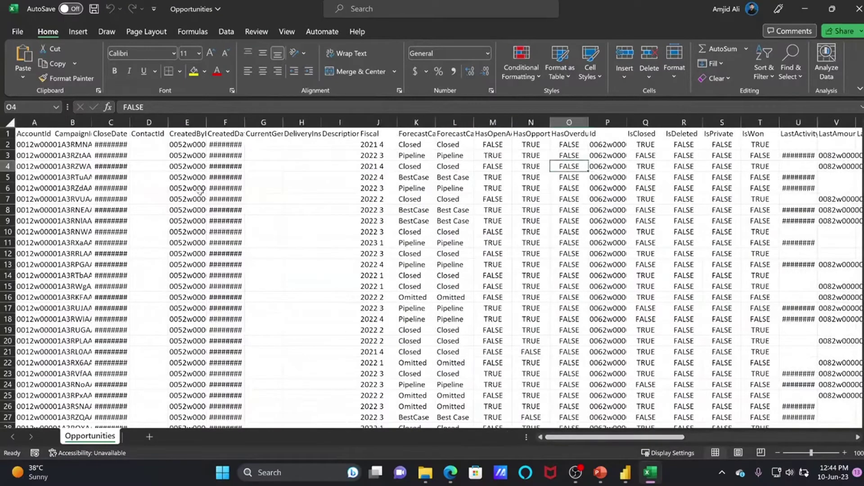
pyautogui.click(43, 122)
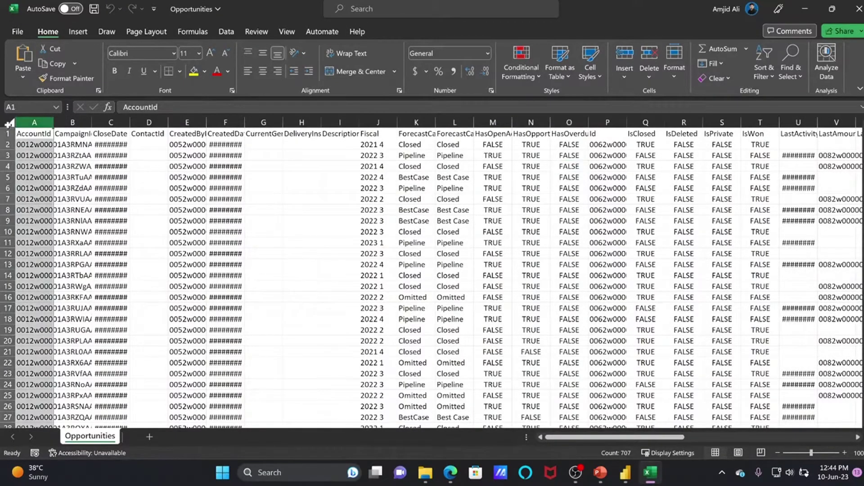
pyautogui.hotkey('ctrl', 'a')
pyautogui.doubleClick(52, 122)
pyautogui.click(141, 133)
# Review the header row from ForecastCategoryName through Probability to TotalOpportunityQuantity
pyautogui.press('Right')
pyautogui.press('Right')
pyautogui.press('Right')
pyautogui.press('Right')
pyautogui.press('Right')
pyautogui.press('Right')
pyautogui.press('Right')
pyautogui.press('Right')
pyautogui.press('Right')
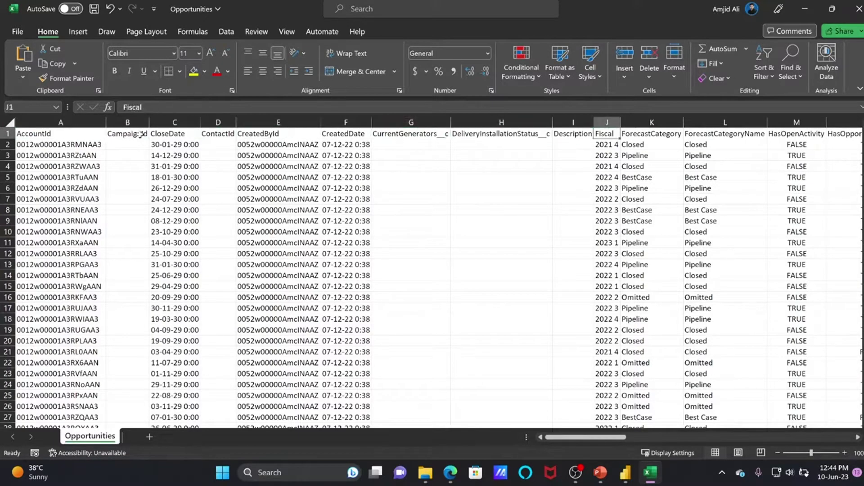
pyautogui.press('Right')
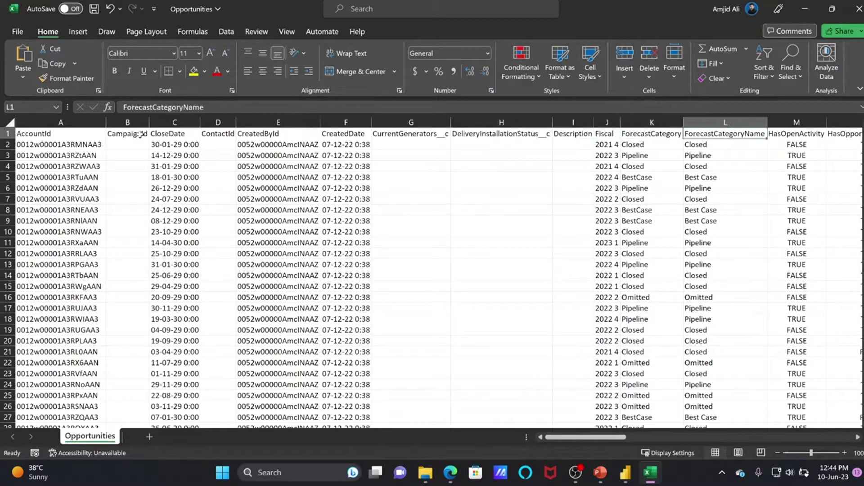
pyautogui.press('Right')
pyautogui.press('Right')
pyautogui.press('Right')
pyautogui.press('Right')
pyautogui.press('Right')
pyautogui.press('Right')
pyautogui.press('Right')
pyautogui.press('Right')
pyautogui.press('Right')
pyautogui.press('Right')
pyautogui.press('Right')
pyautogui.press('Right')
pyautogui.press('Right')
pyautogui.press('Right')
pyautogui.press('Right')
pyautogui.press('Right')
pyautogui.press('Right')
pyautogui.press('Right')
pyautogui.press('Right')
pyautogui.press('Right')
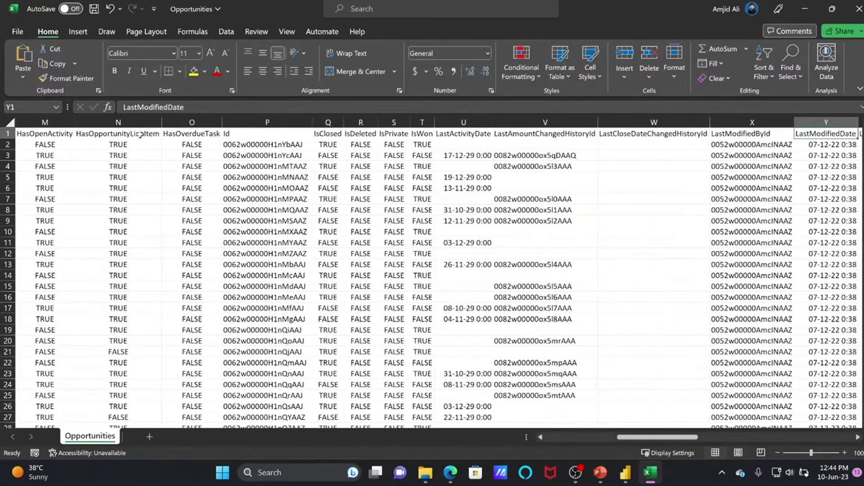
pyautogui.press('Left')
pyautogui.press('Left')
pyautogui.press('Left')
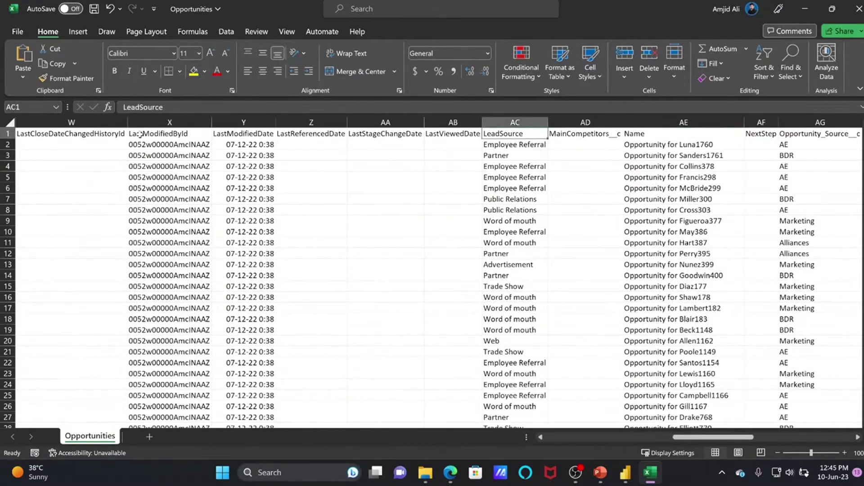
pyautogui.press('Right')
pyautogui.press('Right')
pyautogui.press('Right')
pyautogui.press('Right')
pyautogui.press('Right')
pyautogui.press('Right')
pyautogui.press('Right')
pyautogui.press('Right')
pyautogui.press('Right')
pyautogui.press('Right')
pyautogui.press('Right')
pyautogui.press('Right')
pyautogui.press('Right')
pyautogui.press('Right')
pyautogui.press('Right')
pyautogui.press('Right')
pyautogui.press('Right')
pyautogui.press('Right')
pyautogui.press('Right')
pyautogui.press('Right')
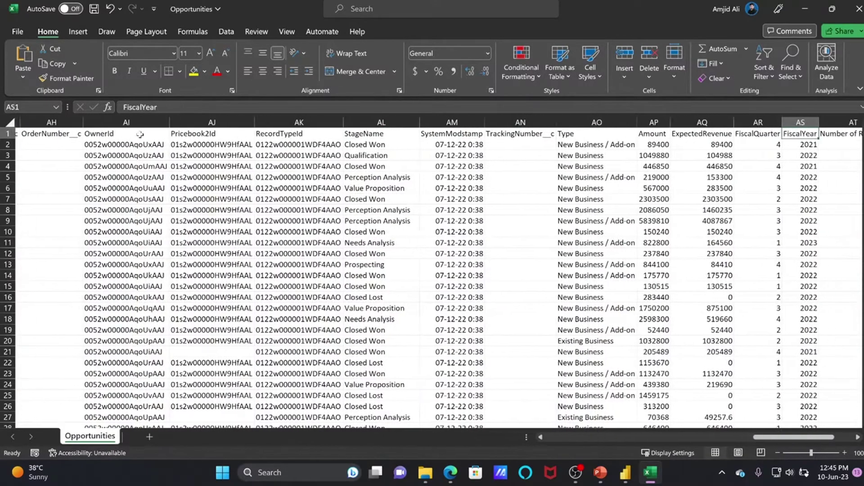
pyautogui.press('Right')
pyautogui.press('Left')
pyautogui.press('Left')
pyautogui.press('Left')
pyautogui.press('Right')
pyautogui.press('Right')
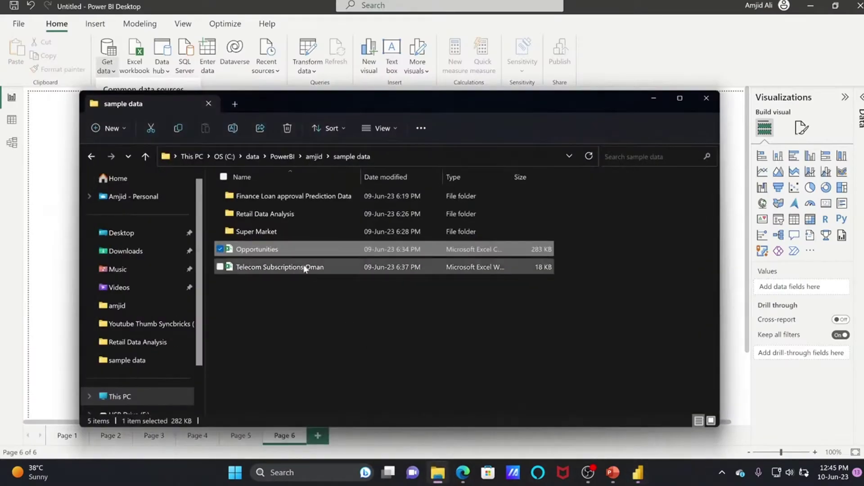
# Check the Opportunities file's properties to confirm it is a comma-separated .csv file, then close Explorer
pyautogui.click(301, 253)
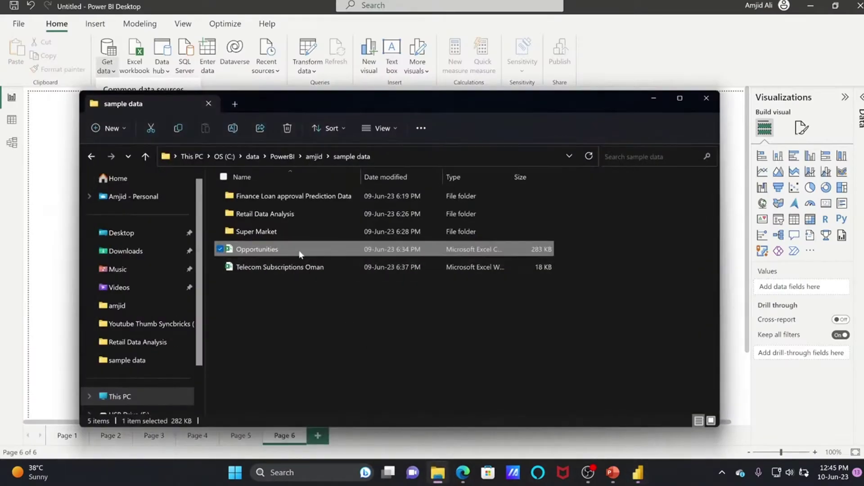
pyautogui.rightClick(301, 254)
pyautogui.click(328, 378)
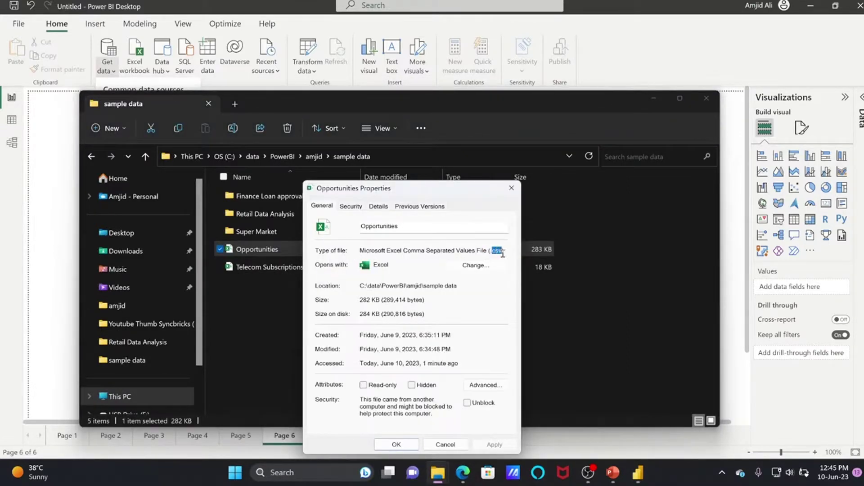
pyautogui.press('Escape')
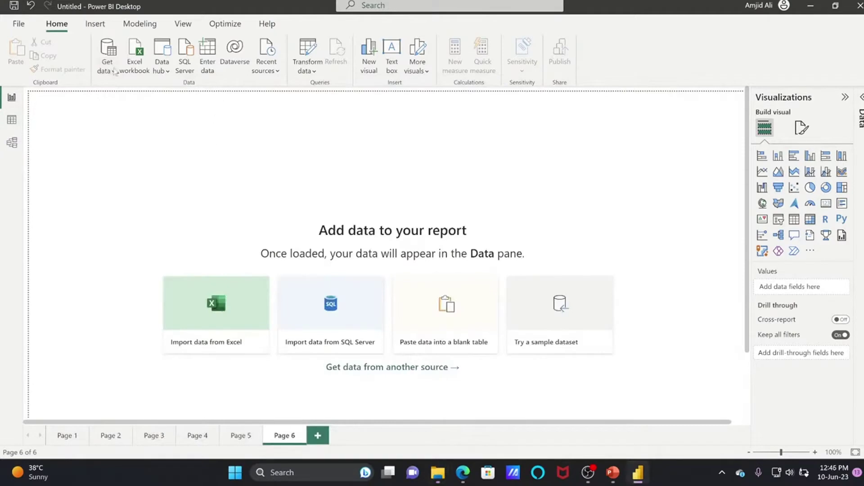
# Import Opportunities.csv with the Text/CSV connector and load it into the report
pyautogui.click(113, 71)
pyautogui.click(122, 315)
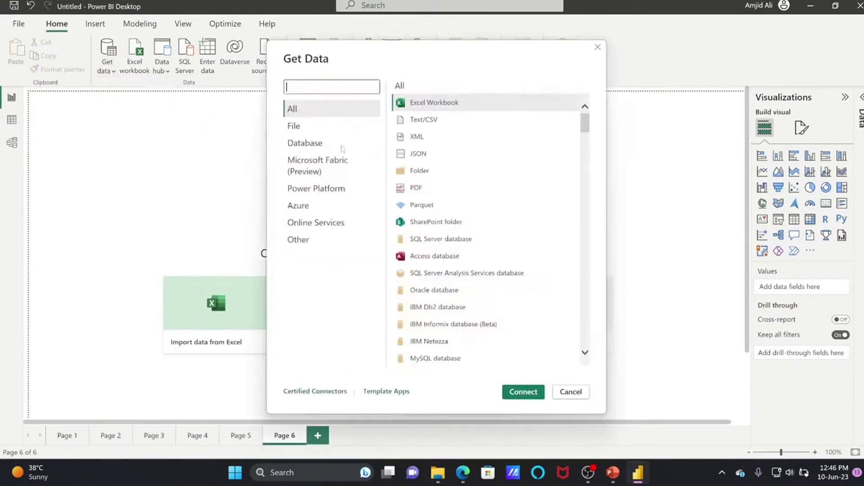
pyautogui.click(313, 130)
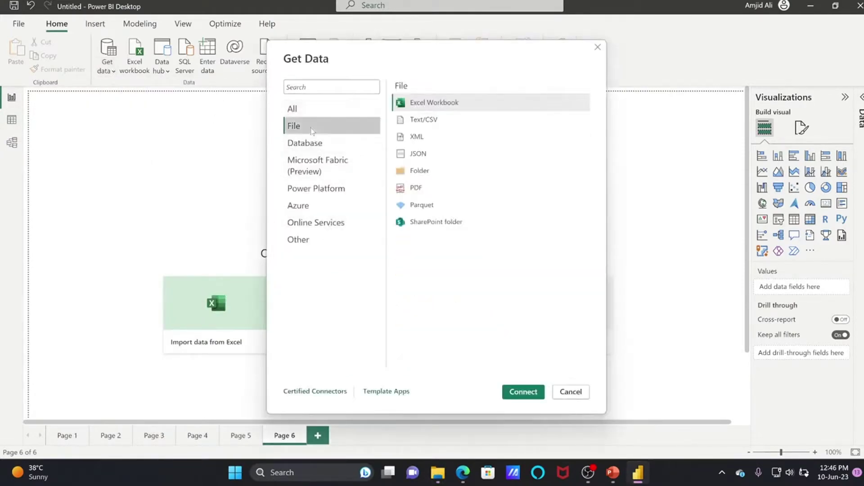
pyautogui.click(430, 126)
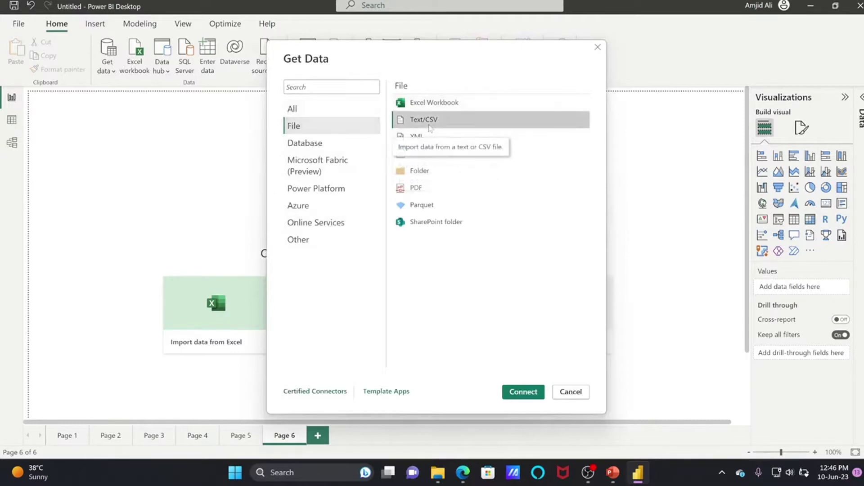
pyautogui.click(523, 392)
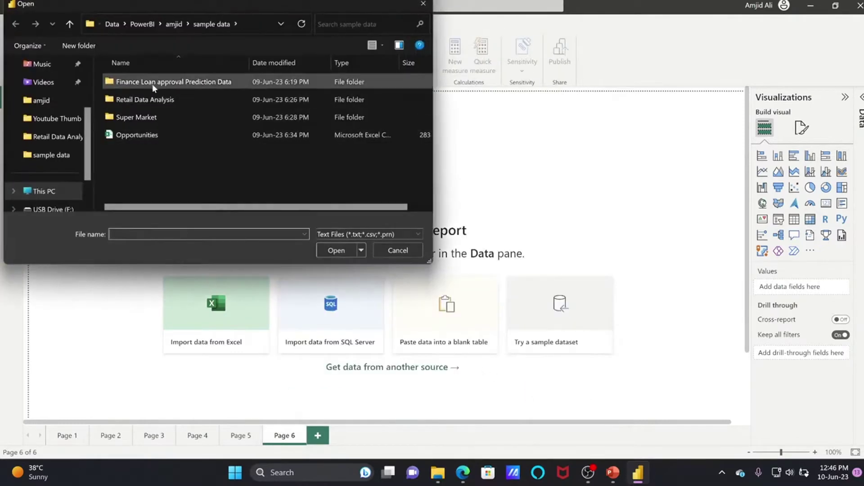
pyautogui.doubleClick(156, 137)
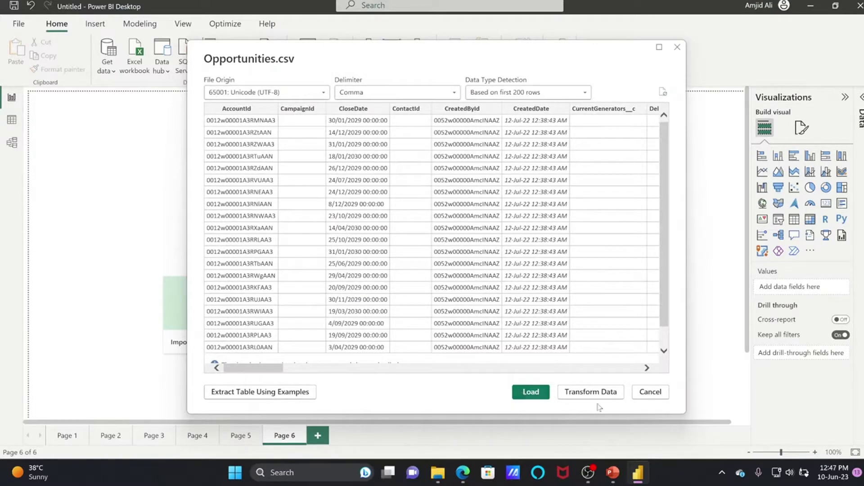
pyautogui.click(532, 392)
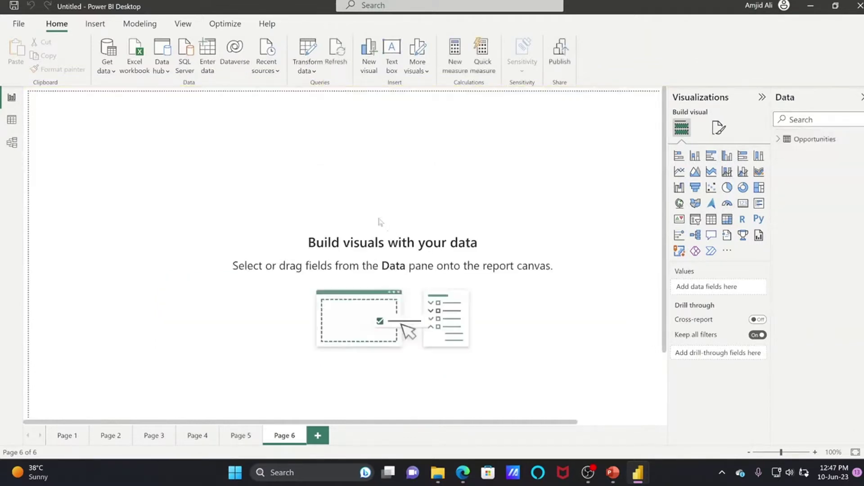
# Delete Page 1 and the other extra report pages, leaving only Page 6
pyautogui.click(85, 436)
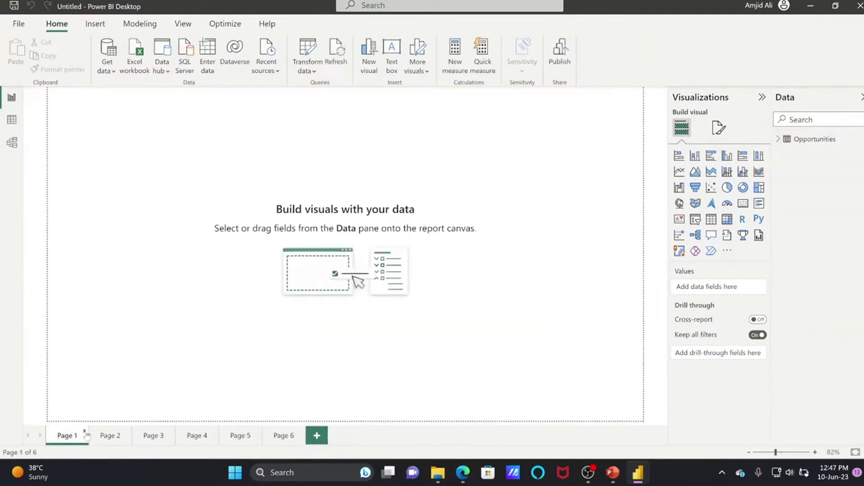
pyautogui.click(87, 434)
pyautogui.click(500, 266)
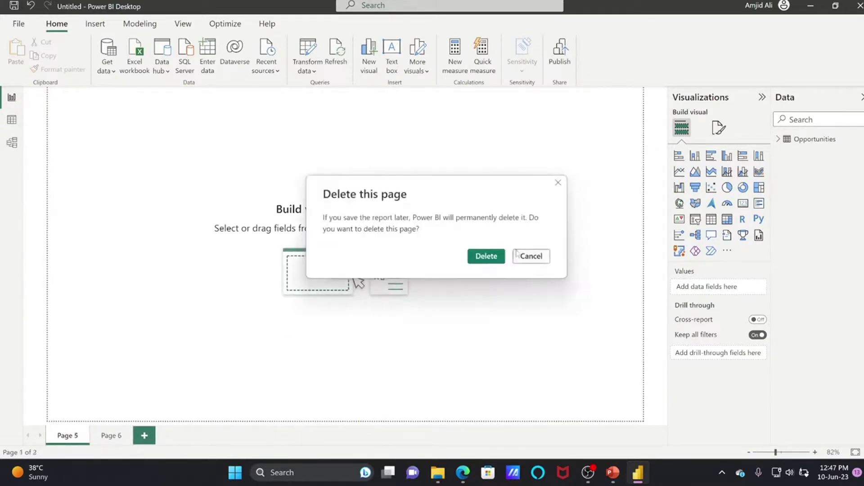
pyautogui.click(486, 255)
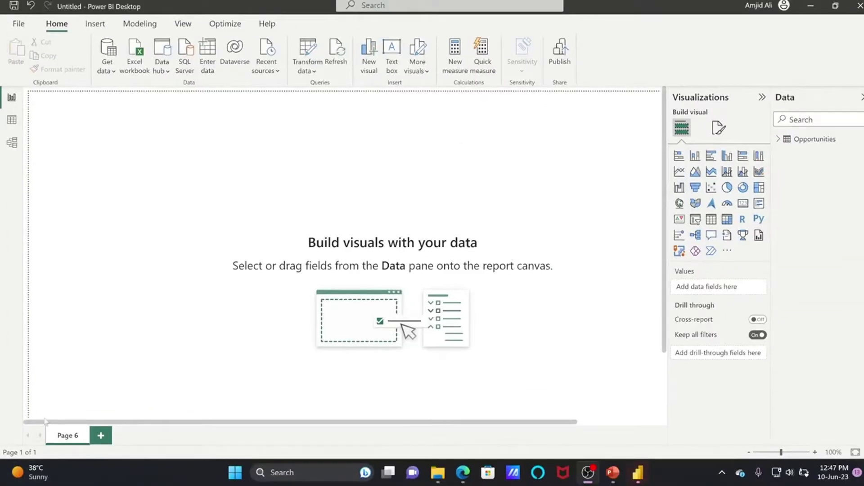
# Rename Page 6 to 'Opportunities Syncbricks Demo'
pyautogui.doubleClick(67, 436)
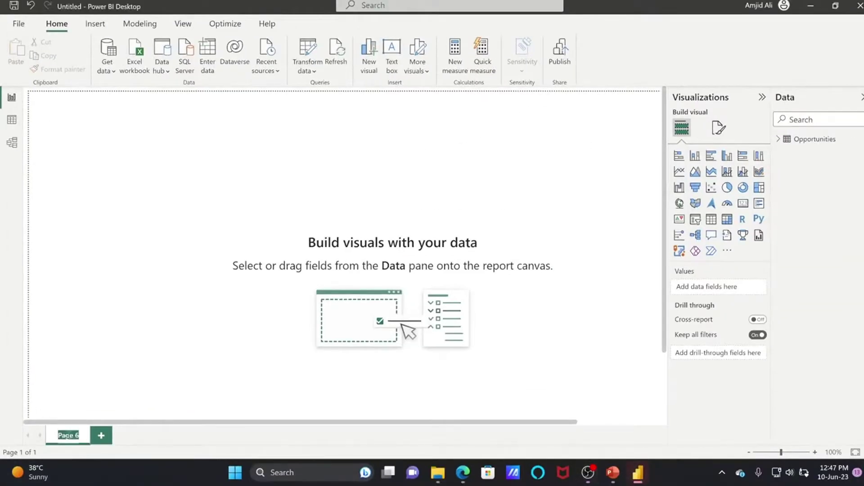
pyautogui.write('Opportunities Syncbricks Demo')
pyautogui.press('Return')
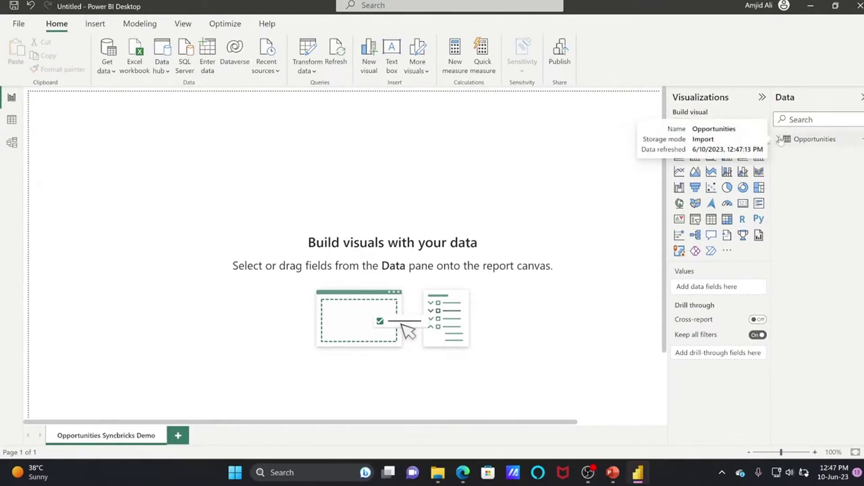
# Show the 706 Opportunities rows in Data view and select ExpectedRevenue (Decimal number, summarized by Sum)
pyautogui.click(12, 120)
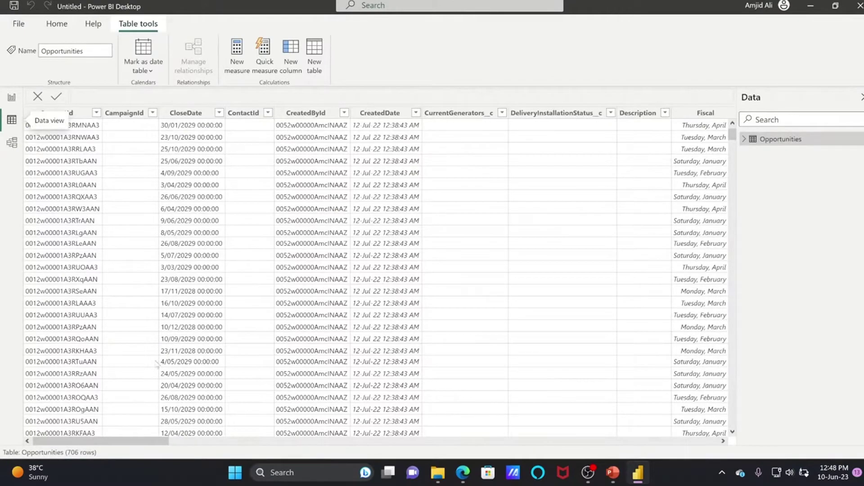
pyautogui.moveTo(137, 440); pyautogui.dragTo(695, 457)
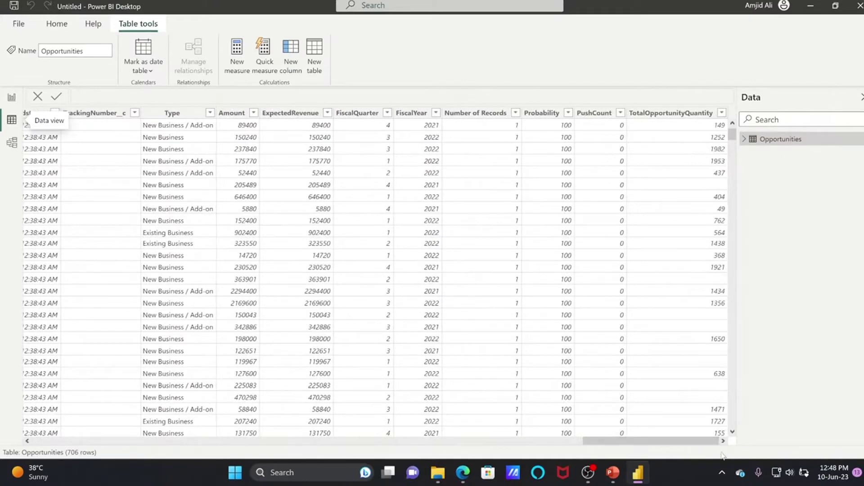
pyautogui.click(309, 113)
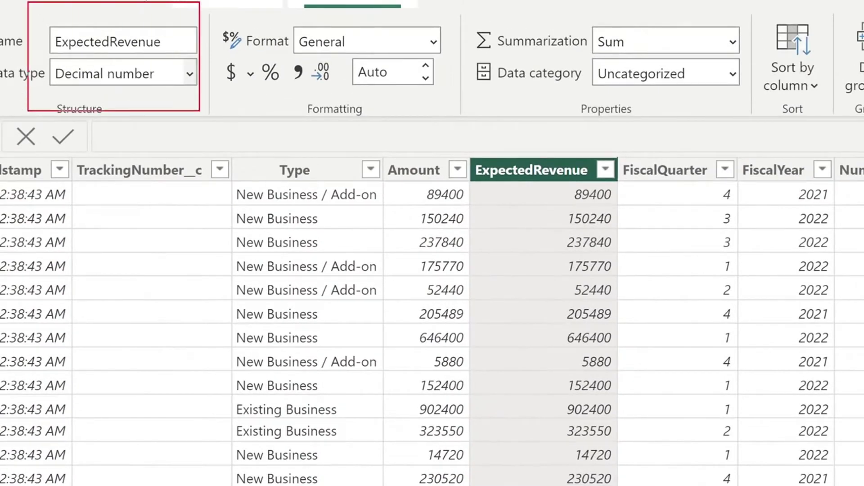
# Check ExpectedRevenue's data type list, leaving it as Decimal number
pyautogui.click(189, 75)
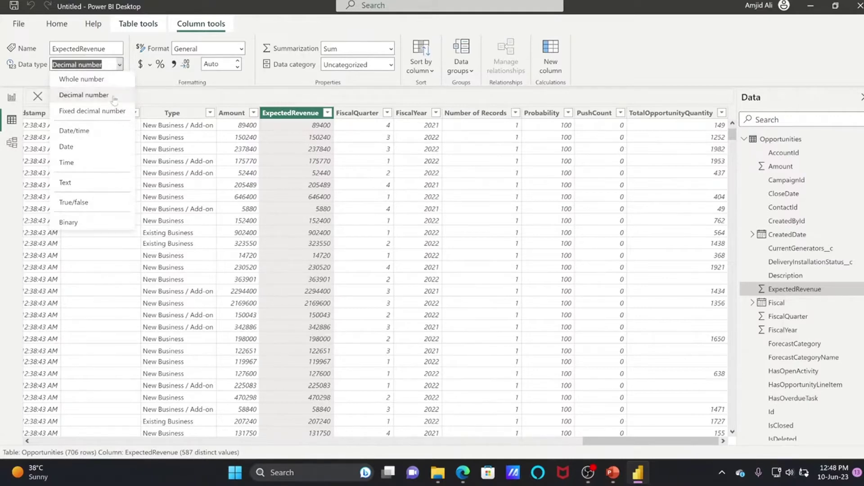
pyautogui.click(120, 65)
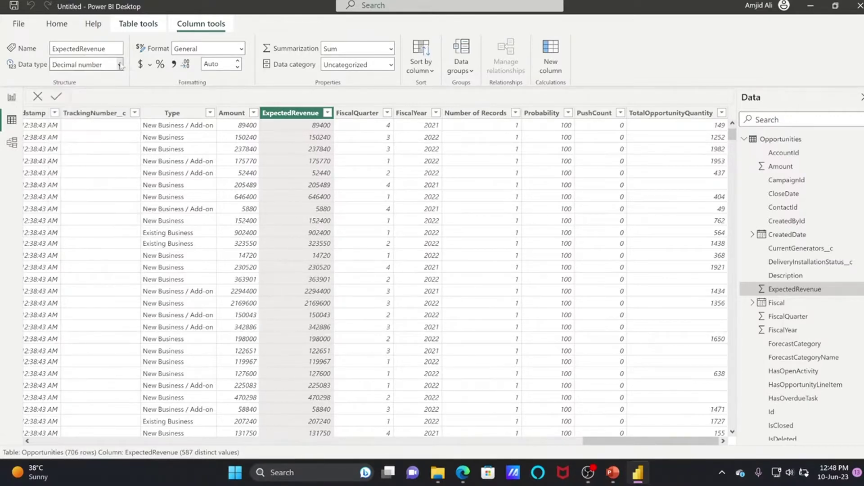
pyautogui.hscroll(-10, 332, 200)
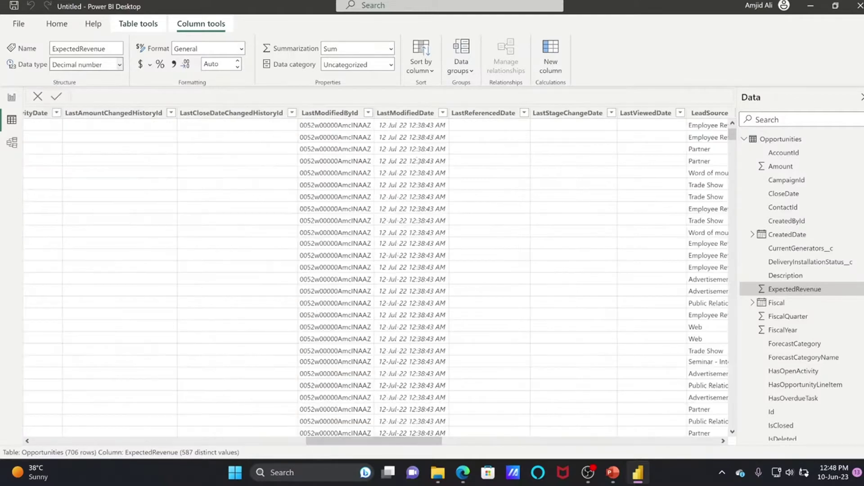
# Change LastModifiedDate's data type to Date/time after trying Date and Time
pyautogui.click(420, 113)
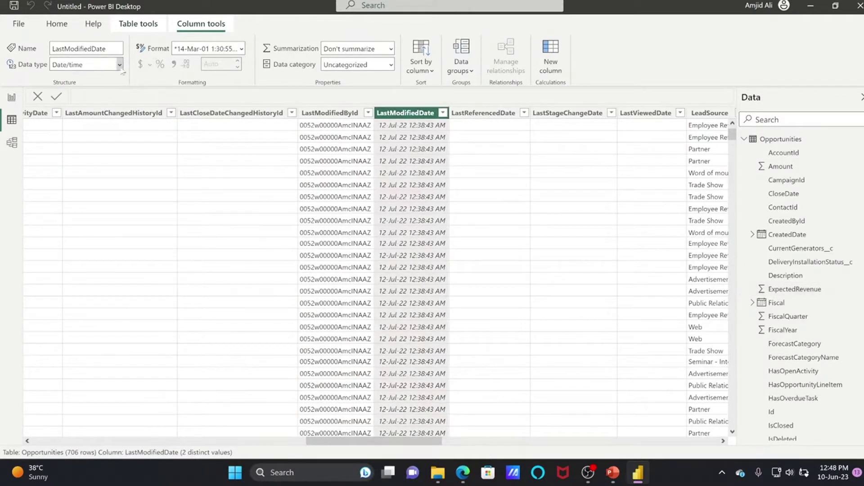
pyautogui.click(120, 65)
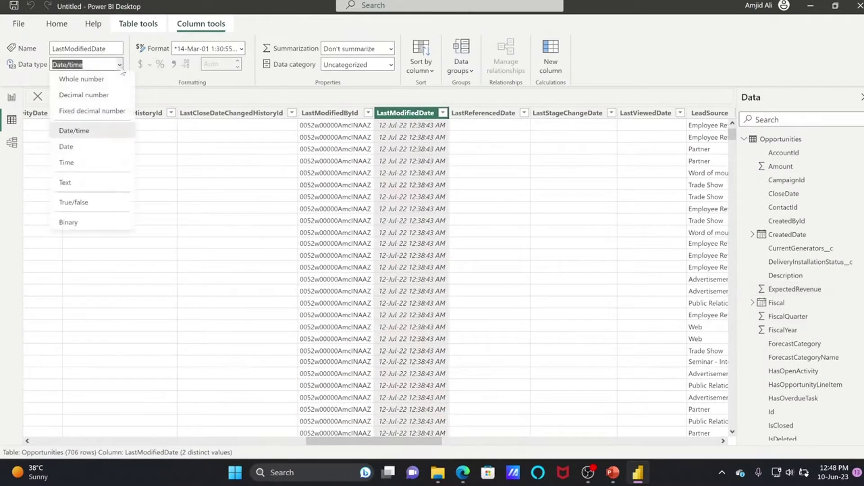
pyautogui.click(92, 147)
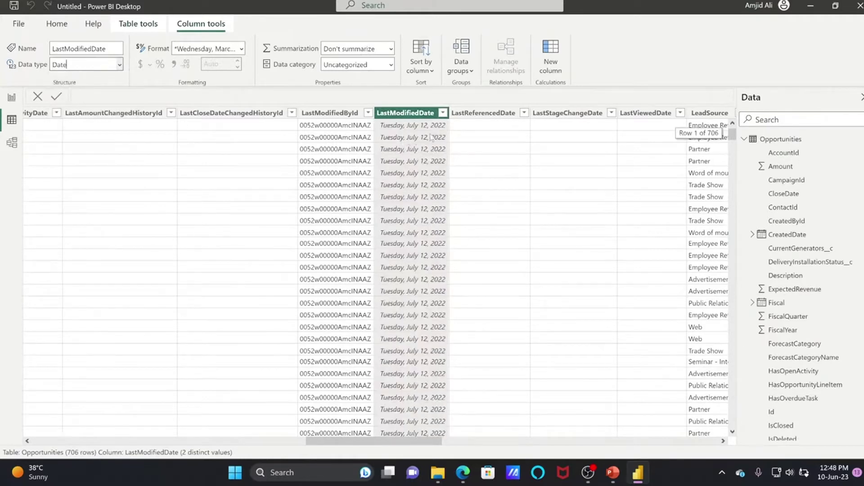
pyautogui.click(119, 63)
pyautogui.press('Escape')
pyautogui.press('Down')
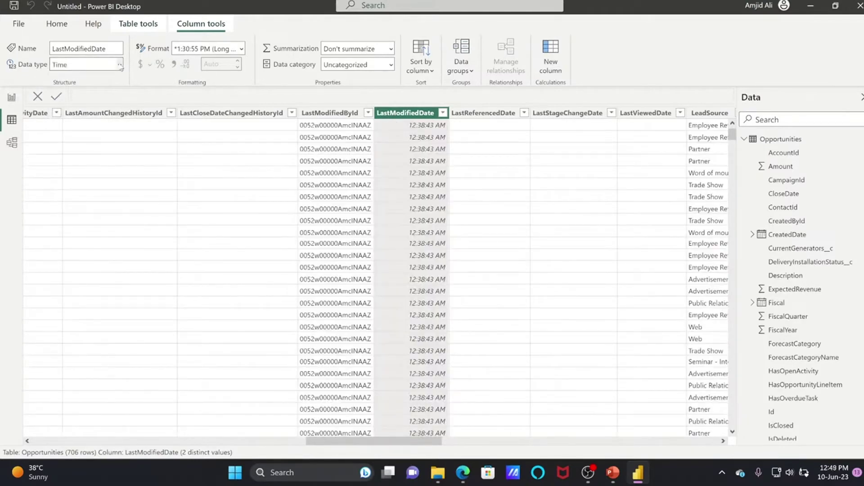
pyautogui.click(119, 64)
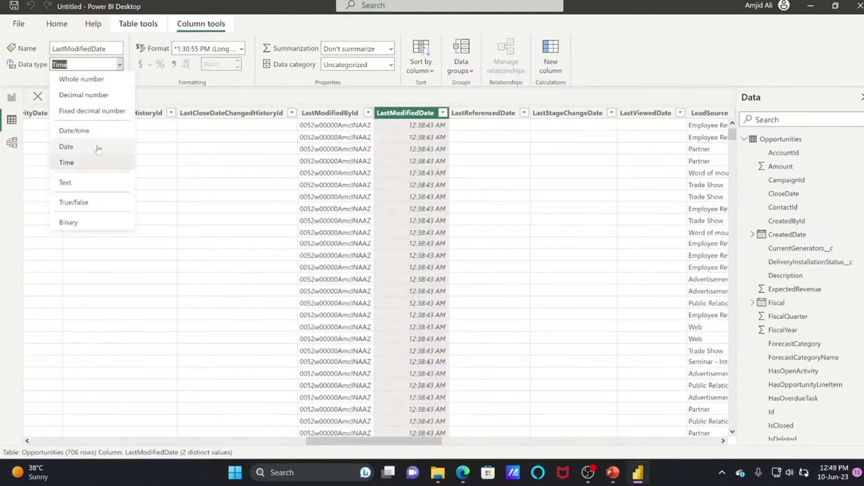
pyautogui.click(90, 131)
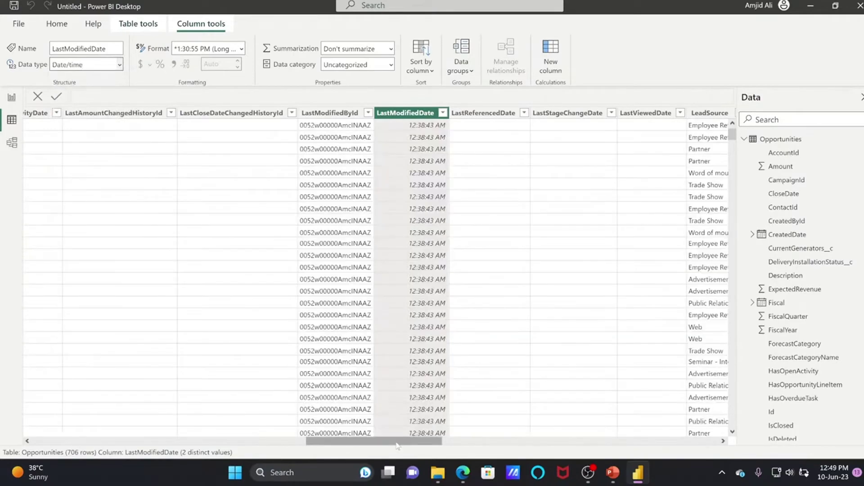
# Scroll right and bring up the TotalOpportunityQuantity column's actions
pyautogui.moveTo(405, 441); pyautogui.dragTo(723, 423)
pyautogui.rightClick(682, 114)
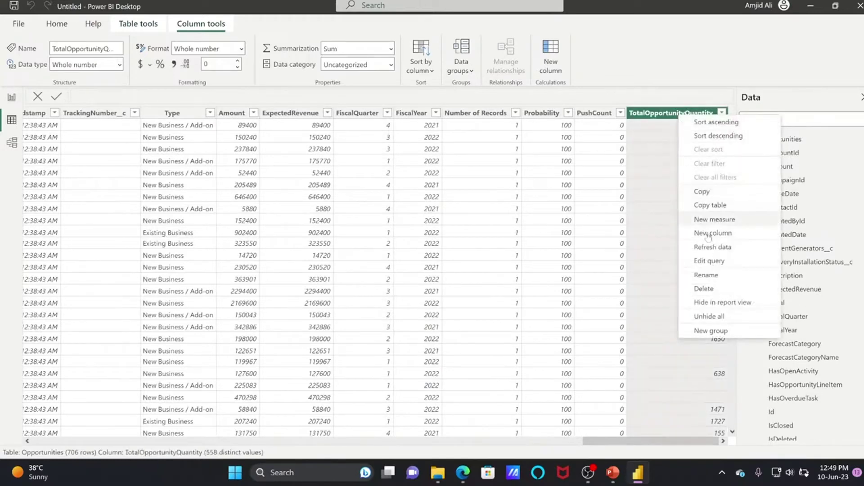
pyautogui.click(711, 246)
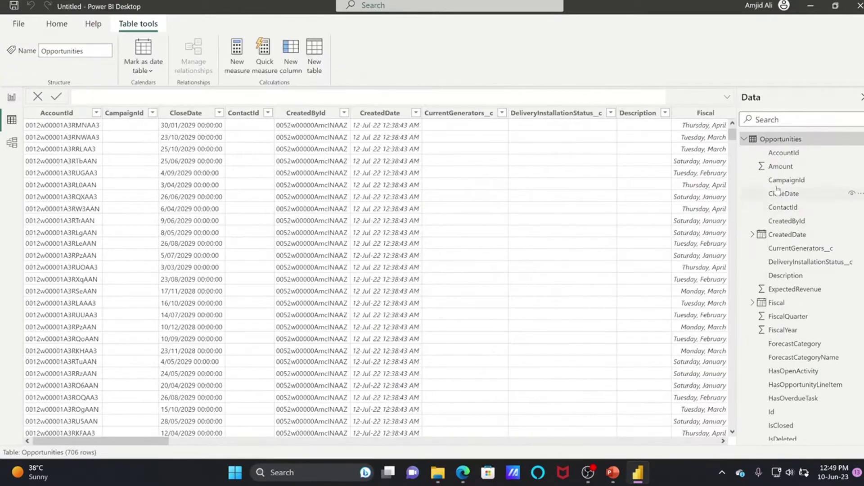
# Switch to Model view and then to Report view
pyautogui.click(11, 145)
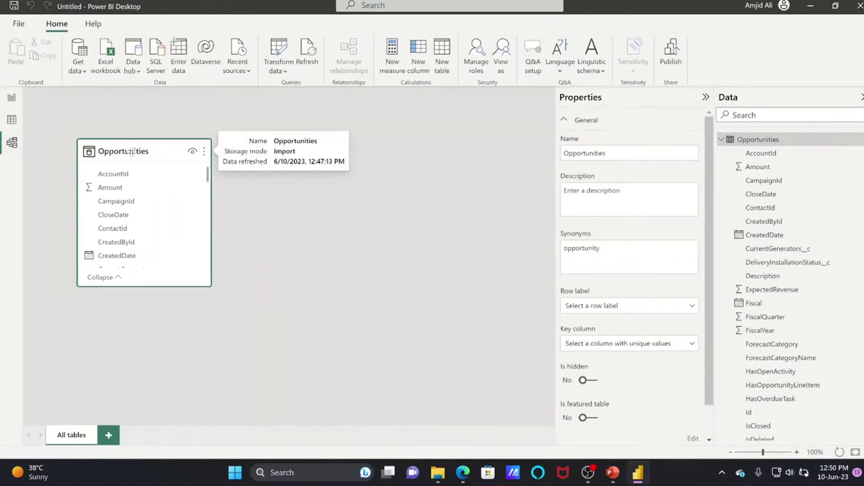
pyautogui.click(11, 99)
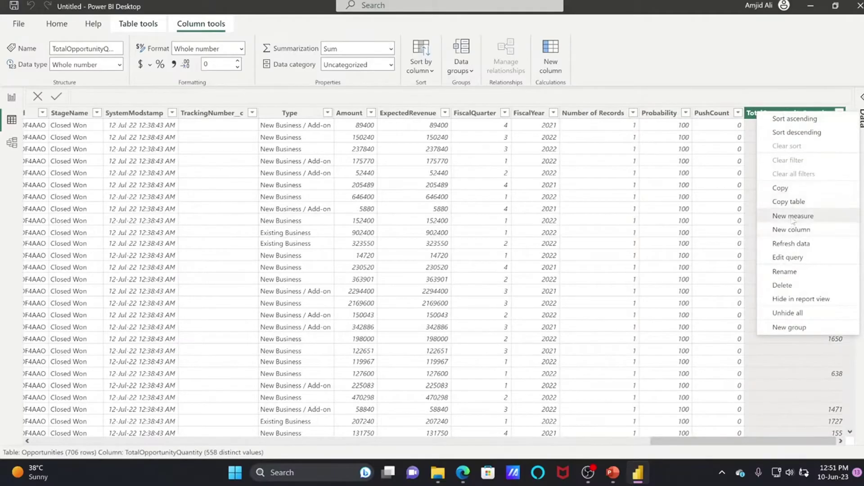
# Create a new measure dividing summed ExpectedRevenue by summed Amount
pyautogui.click(794, 215)
pyautogui.moveTo(104, 95); pyautogui.dragTo(77, 99)
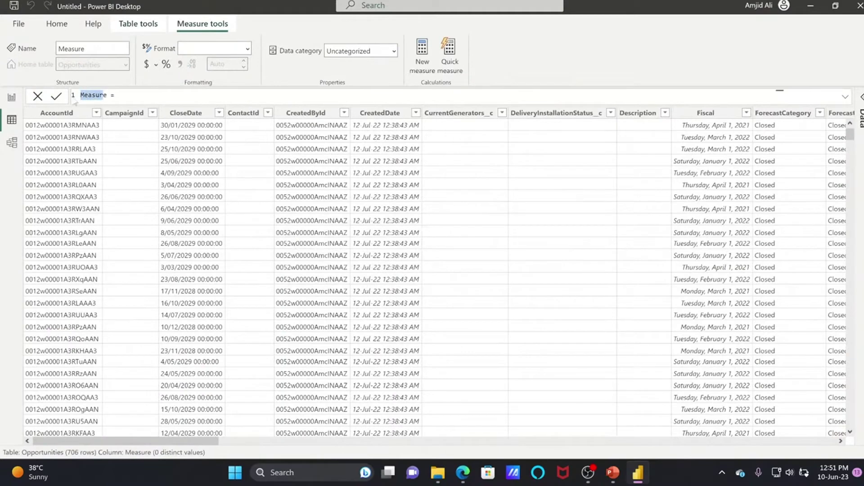
pyautogui.write('percentag = sum(')
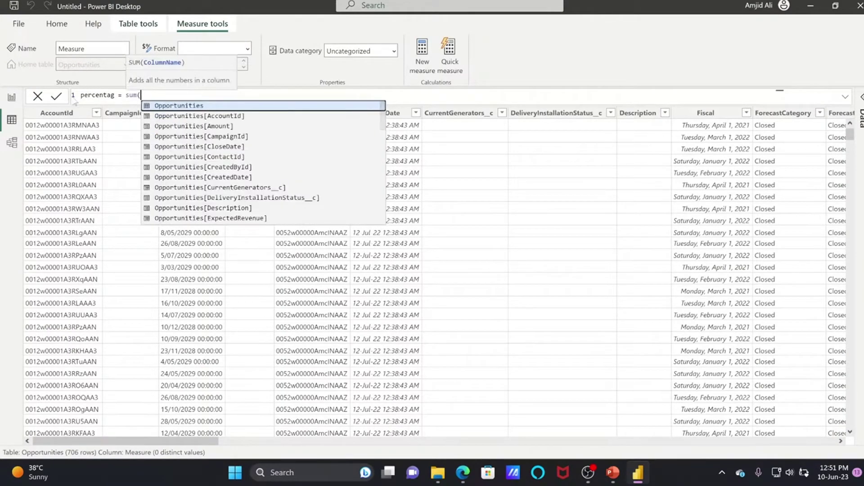
pyautogui.press('Tab')
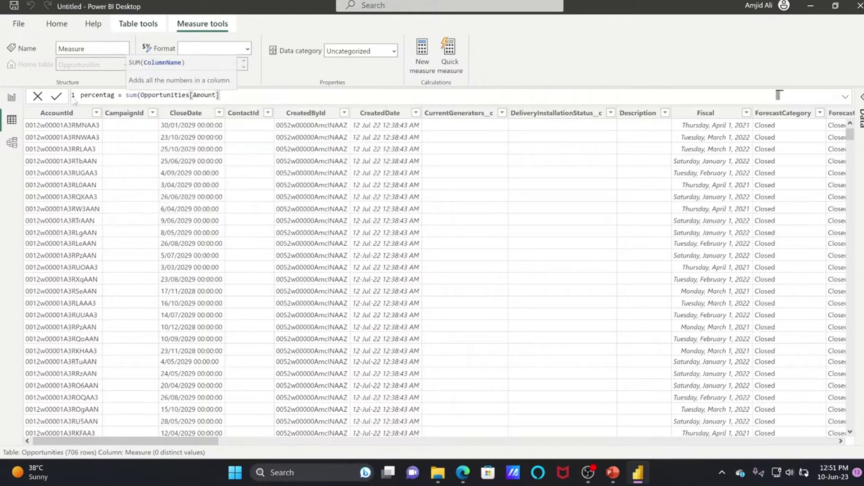
pyautogui.write('sum(')
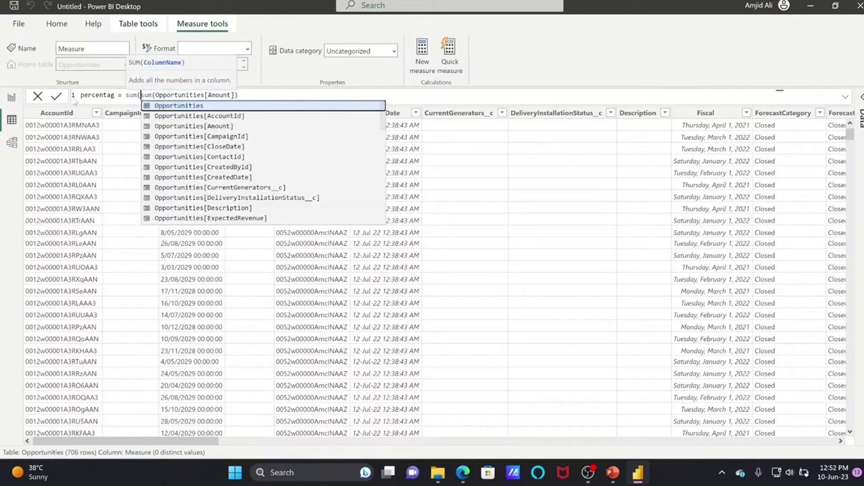
pyautogui.write('exp')
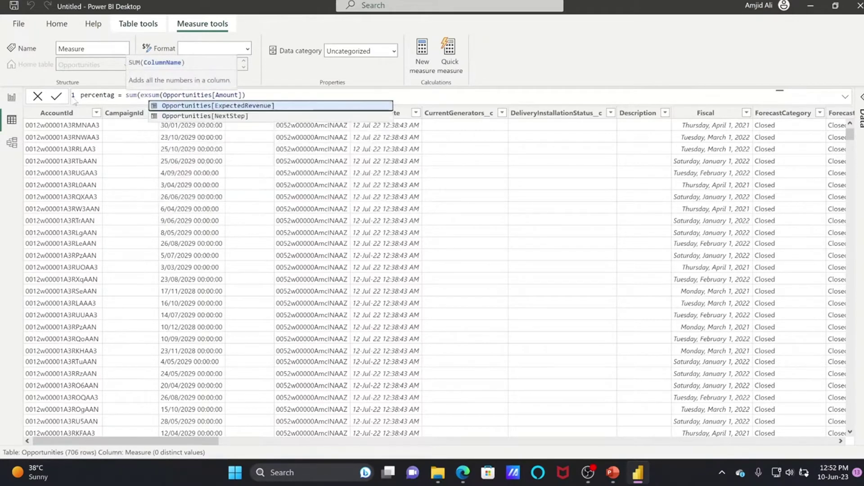
pyautogui.press('Tab')
pyautogui.write(')/')
pyautogui.press('Return')
# Name the measure percentage_expectedRevenue_to_opp_amount, multiply it by 100, and search 'per' in the report
pyautogui.click(116, 95)
pyautogui.write('e_ExpectedRevenue_to_opp')
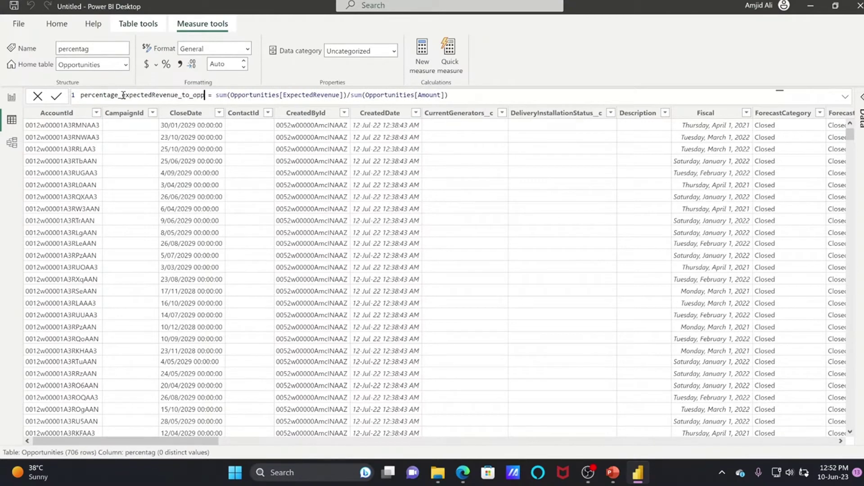
pyautogui.write('_amount')
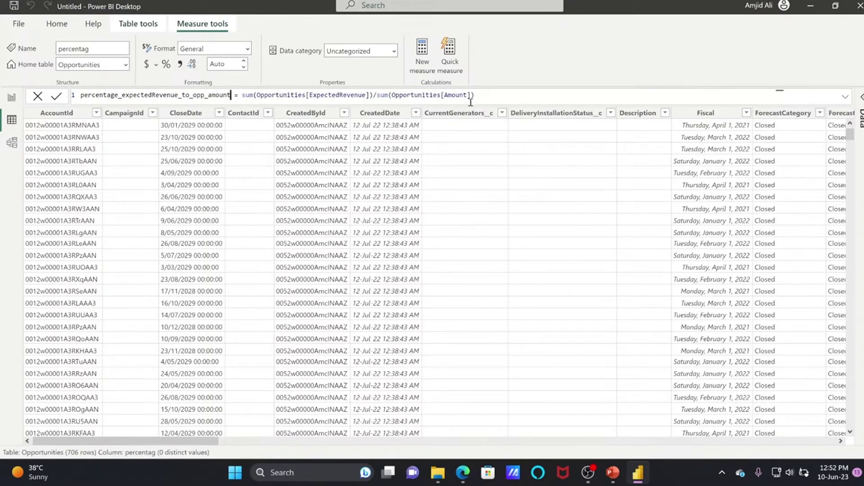
pyautogui.click(499, 97)
pyautogui.write('*100')
pyautogui.press('Return')
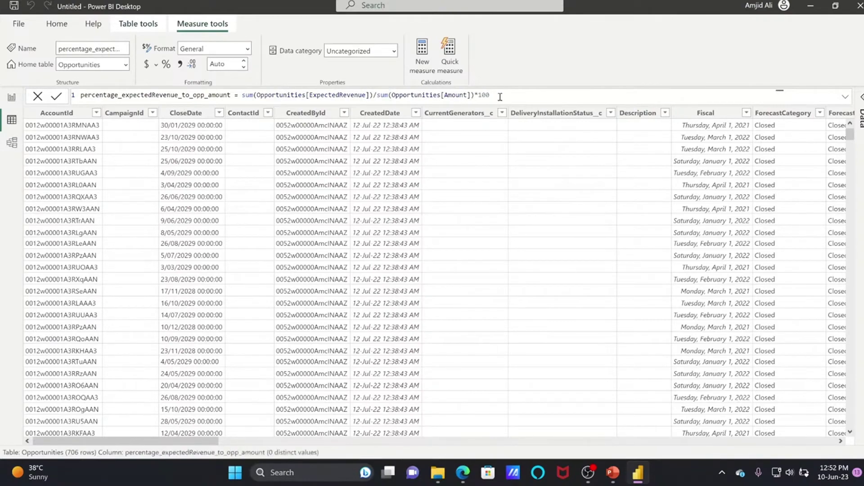
pyautogui.moveTo(72, 441)
pyautogui.mouseDown()
pyautogui.moveTo(696, 441)
pyautogui.moveTo(72, 442)
pyautogui.mouseUp()
pyautogui.click(11, 97)
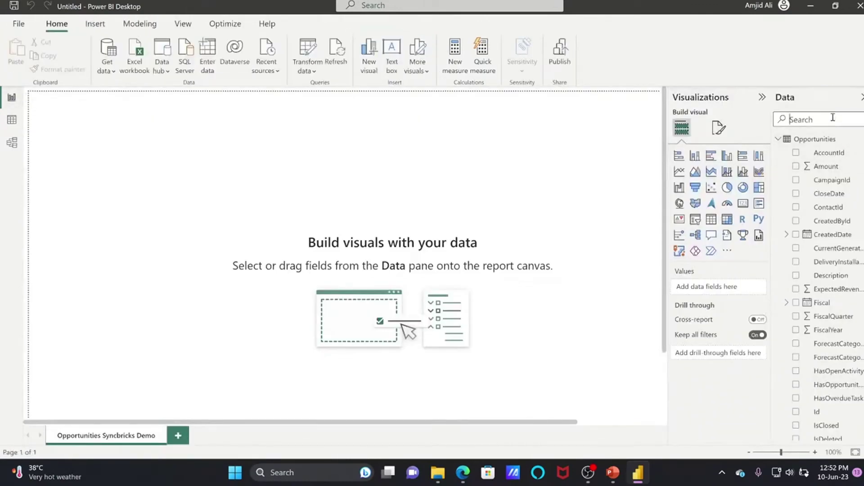
pyautogui.write('per')
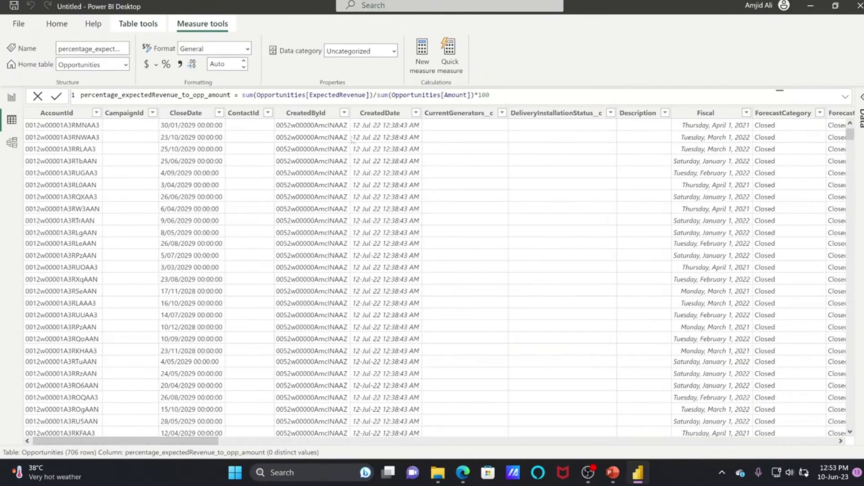
# Add a calculated column month = month(Opportunities[CreatedDate]), giving 7 in every row
pyautogui.rightClick(373, 117)
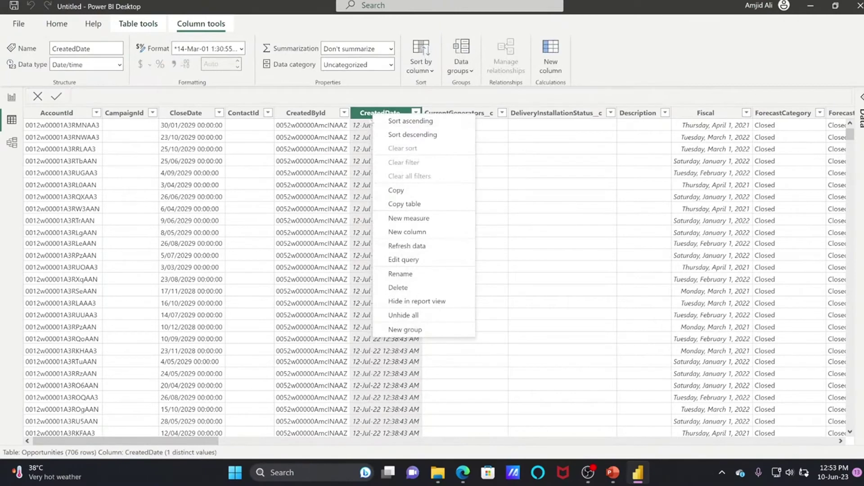
pyautogui.click(373, 114)
pyautogui.hscroll(10, 771, 145)
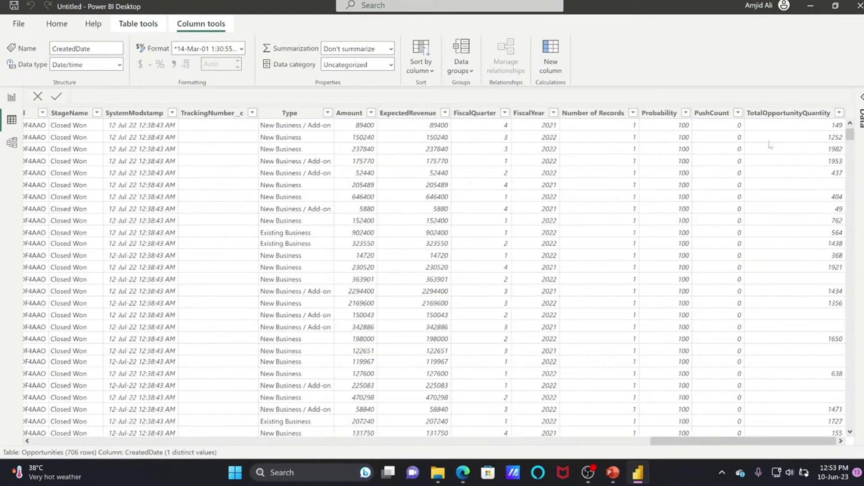
pyautogui.rightClick(772, 113)
pyautogui.click(785, 232)
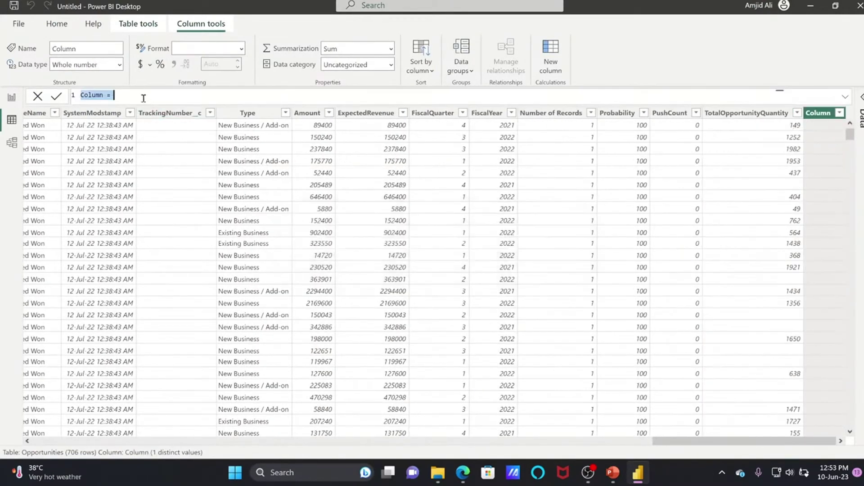
pyautogui.write('month = month(')
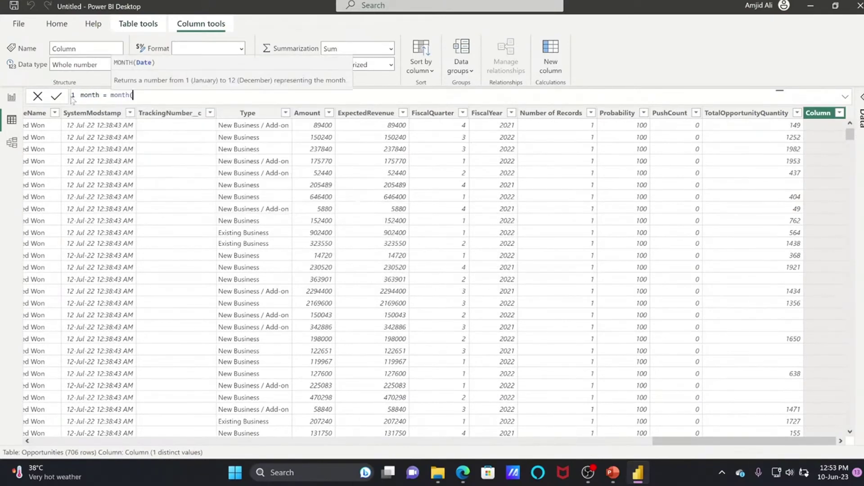
pyautogui.write('creat')
pyautogui.press('Tab')
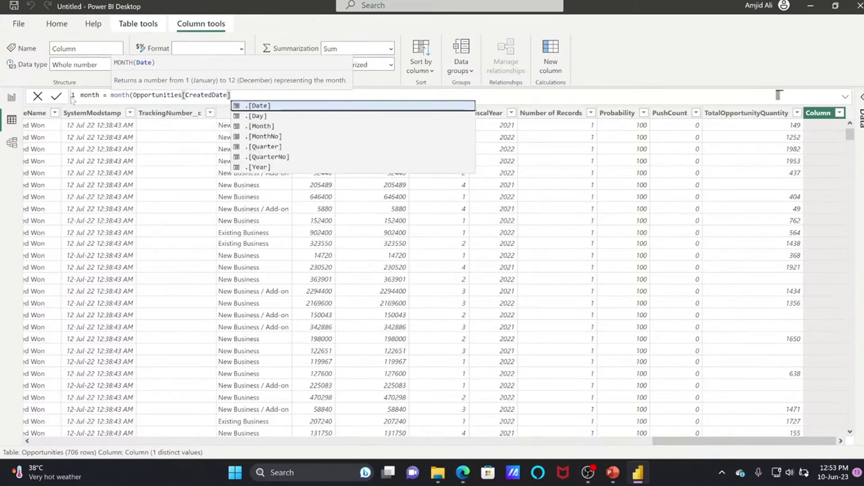
pyautogui.press('Down')
pyautogui.press('Down')
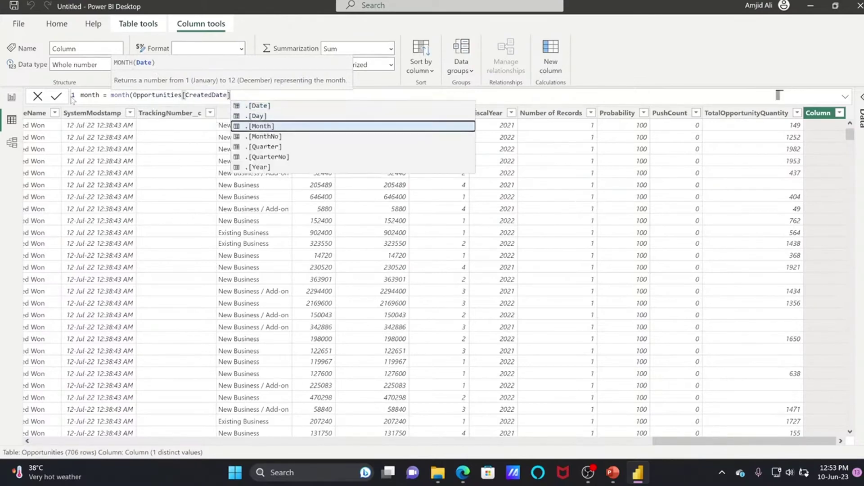
pyautogui.write(')')
pyautogui.press('Return')
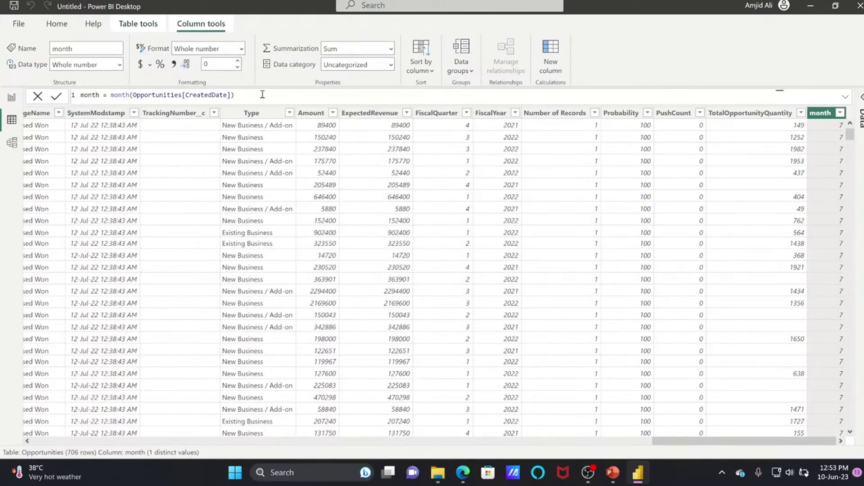
# Create the column diff = Opportunities[Amount] - Opportunities[ExpectedRevenue]
pyautogui.click(372, 114)
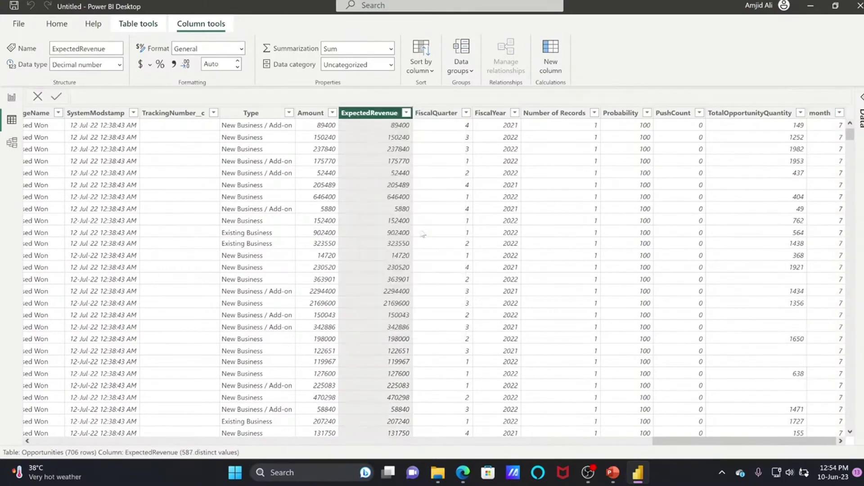
pyautogui.write('ff = expected')
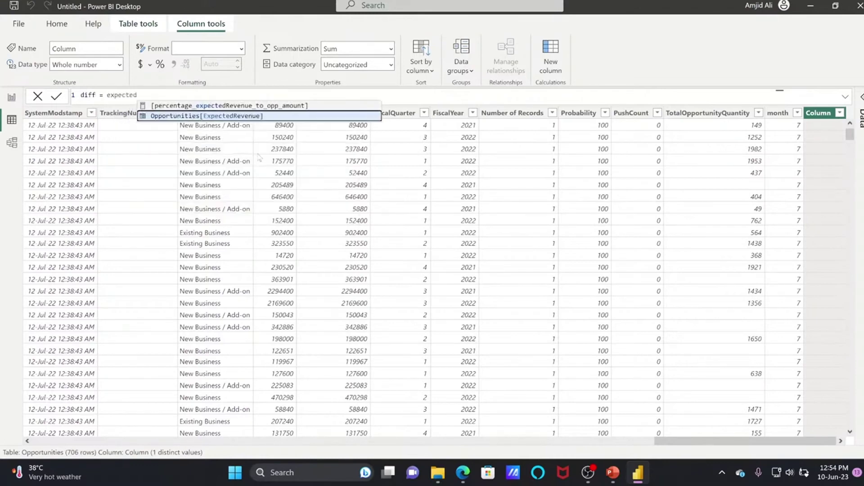
pyautogui.press('BackSpace')
pyautogui.press('BackSpace')
pyautogui.press('BackSpace')
pyautogui.press('BackSpace')
pyautogui.press('BackSpace')
pyautogui.press('BackSpace')
pyautogui.press('BackSpace')
pyautogui.press('BackSpace')
pyautogui.write('amount')
pyautogui.press('Tab')
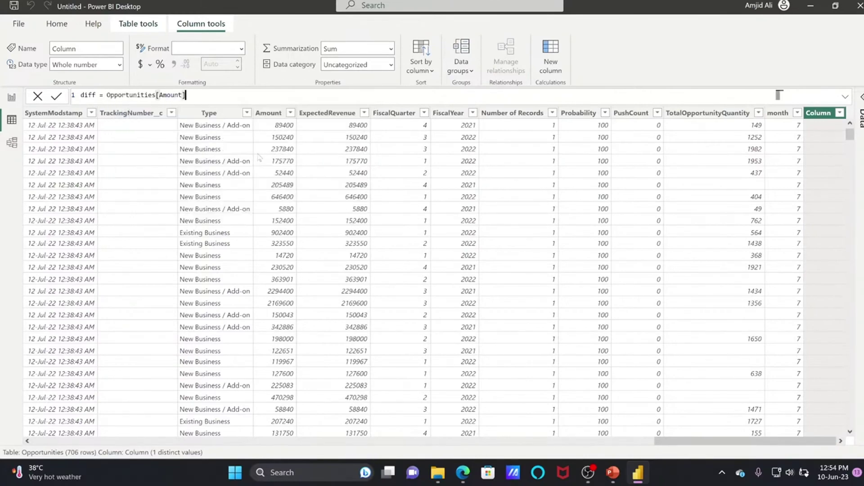
pyautogui.write('-expecte')
pyautogui.press('Tab')
pyautogui.press('Return')
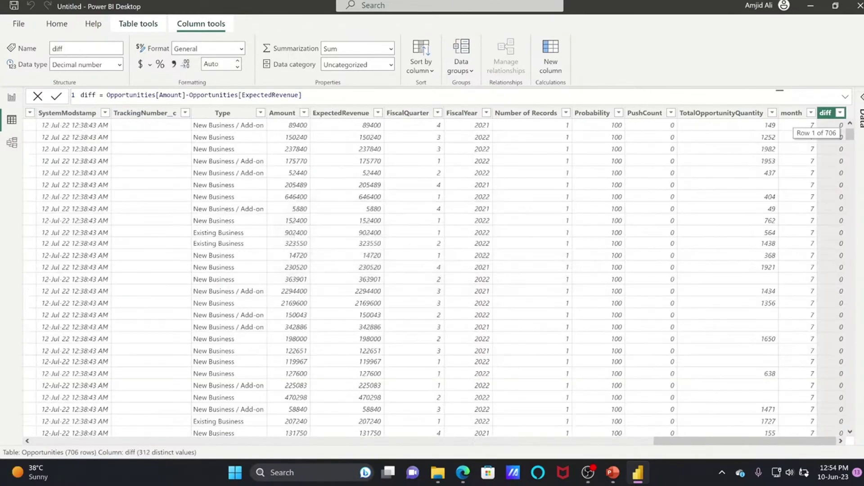
# Return to the empty report canvas
pyautogui.moveTo(851, 135); pyautogui.dragTo(853, 204)
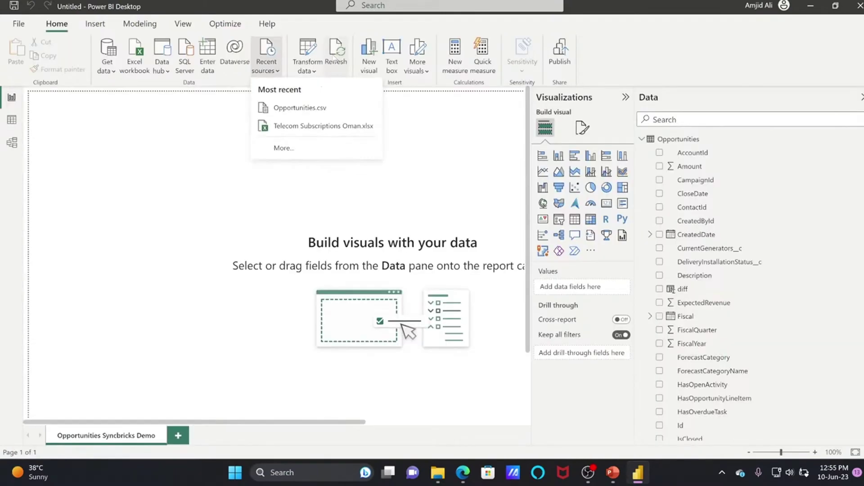
pyautogui.click(337, 60)
pyautogui.scroll(-10, 738, 255)
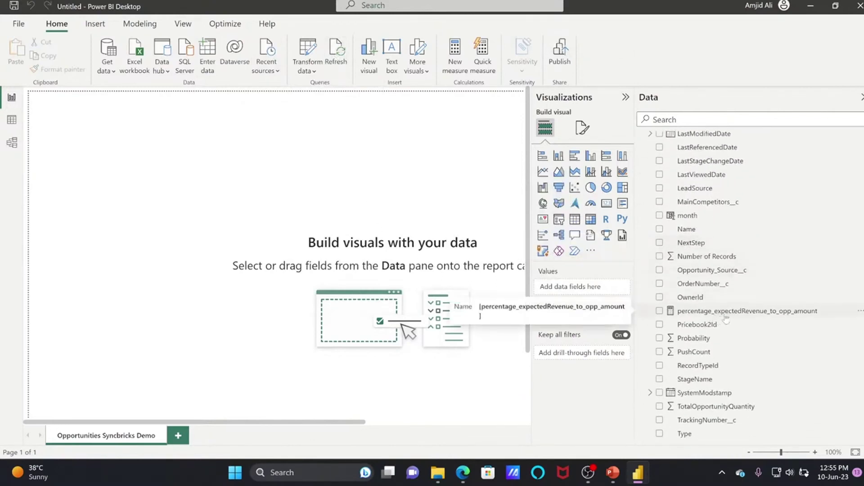
pyautogui.click(711, 119)
pyautogui.write('diff')
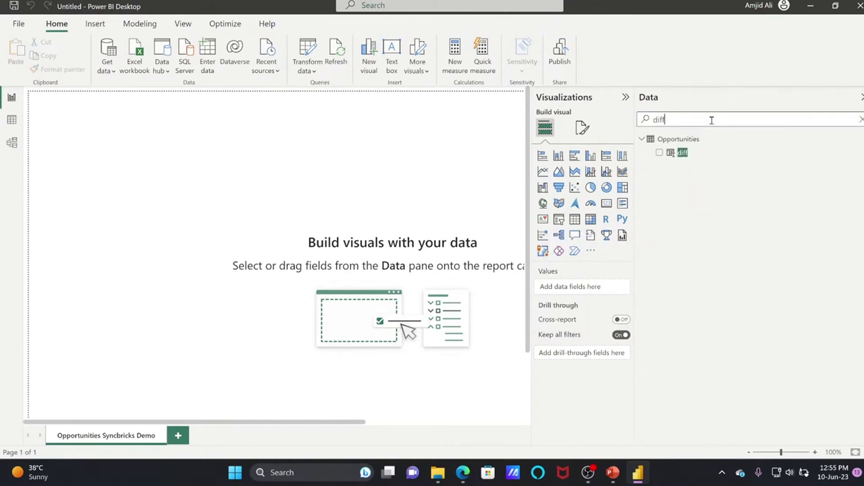
pyautogui.press('BackSpace')
pyautogui.press('BackSpace')
pyautogui.press('BackSpace')
pyautogui.press('BackSpace')
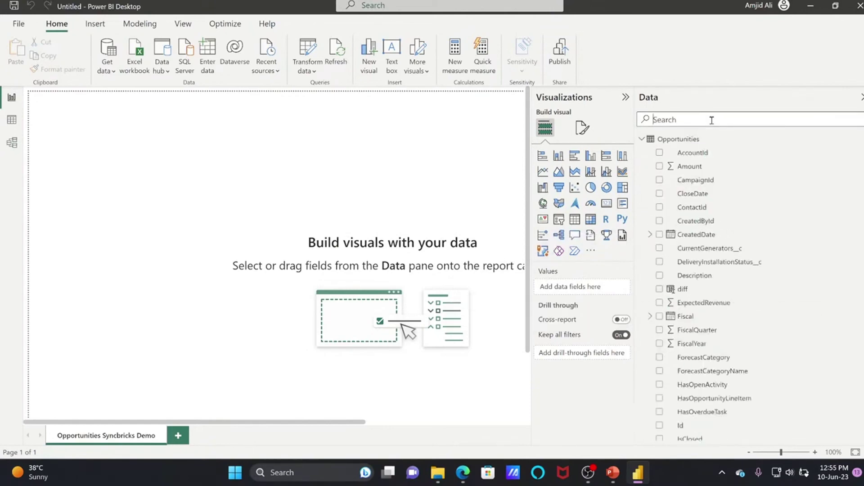
pyautogui.hotkey('alt', 'Tab')
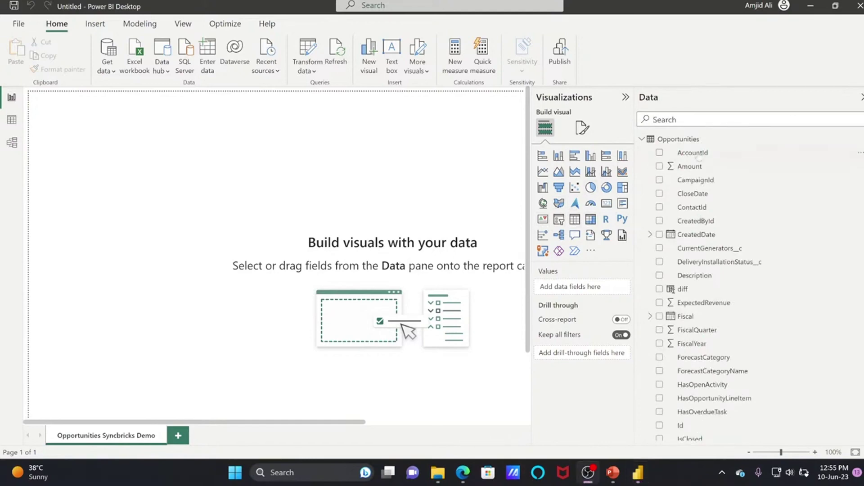